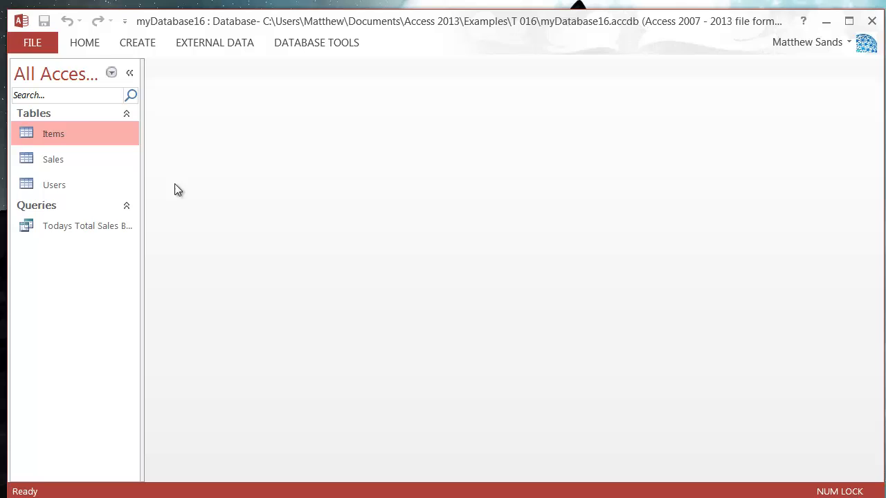
# Start a new query in Design View and add the Sales table to it.
pyautogui.click(76, 190)
pyautogui.click(91, 163)
pyautogui.click(93, 137)
pyautogui.click(132, 40)
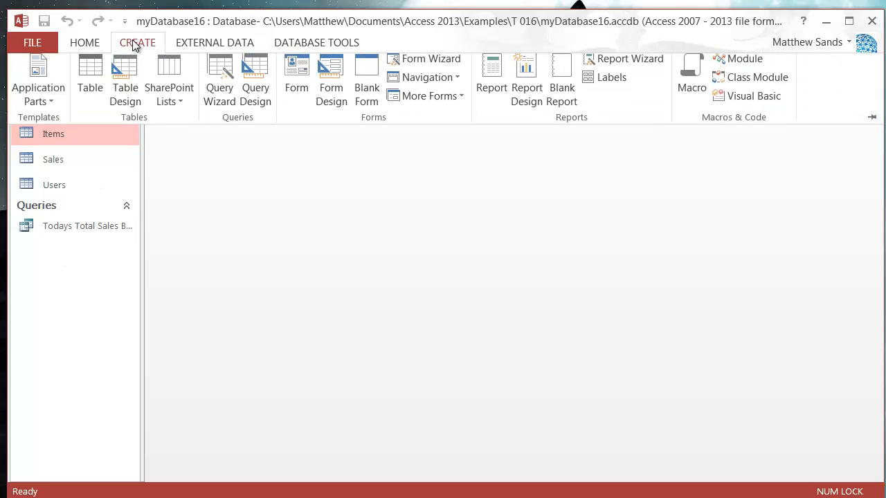
pyautogui.click(256, 96)
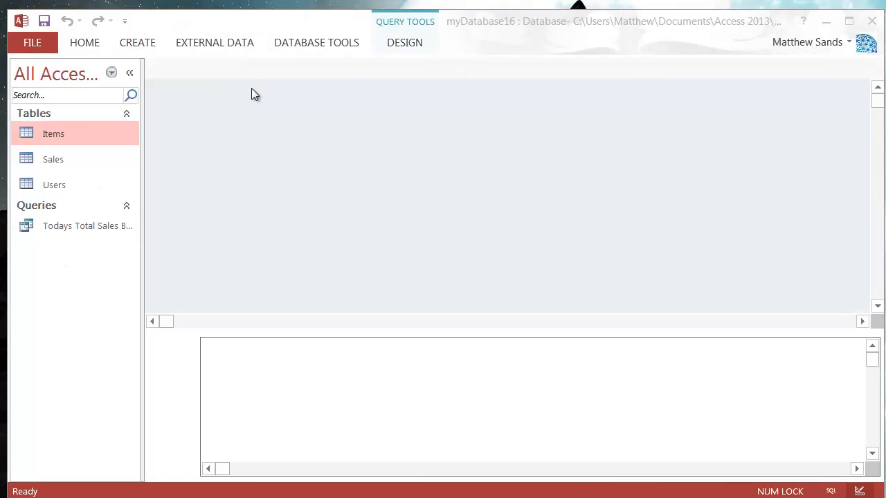
pyautogui.moveTo(450, 333); pyautogui.dragTo(444, 135)
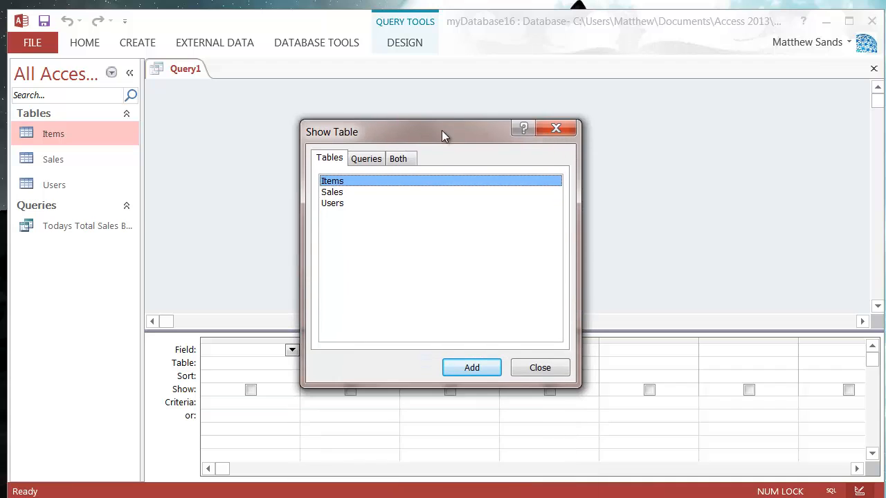
pyautogui.doubleClick(333, 192)
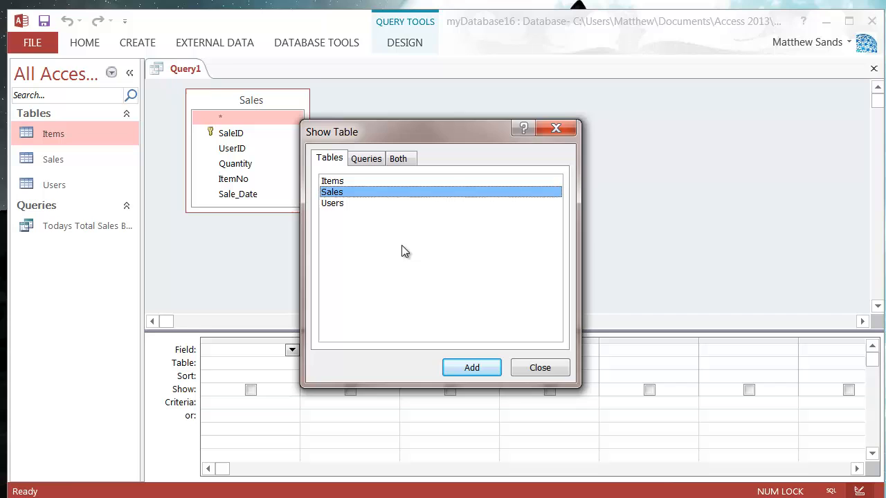
pyautogui.click(539, 367)
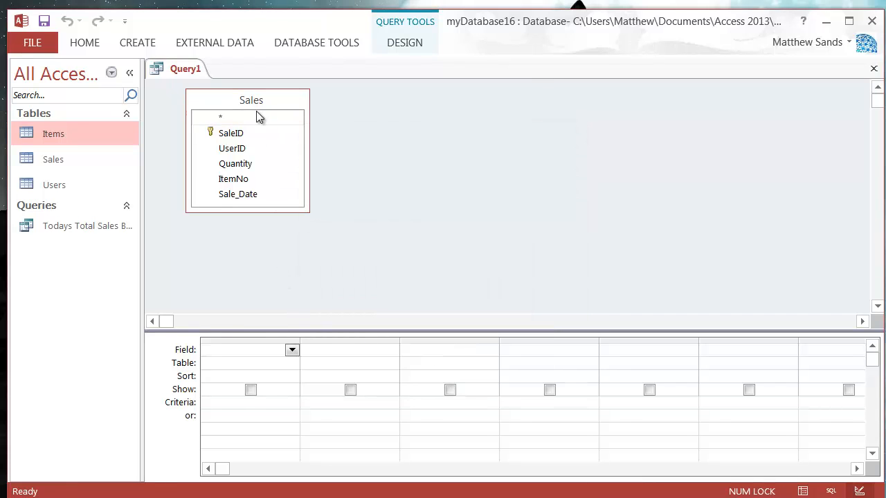
# Abandon dragging UserID into the grid and bring up the shortcut menu on the first Field cell.
pyautogui.moveTo(240, 155); pyautogui.dragTo(251, 354)
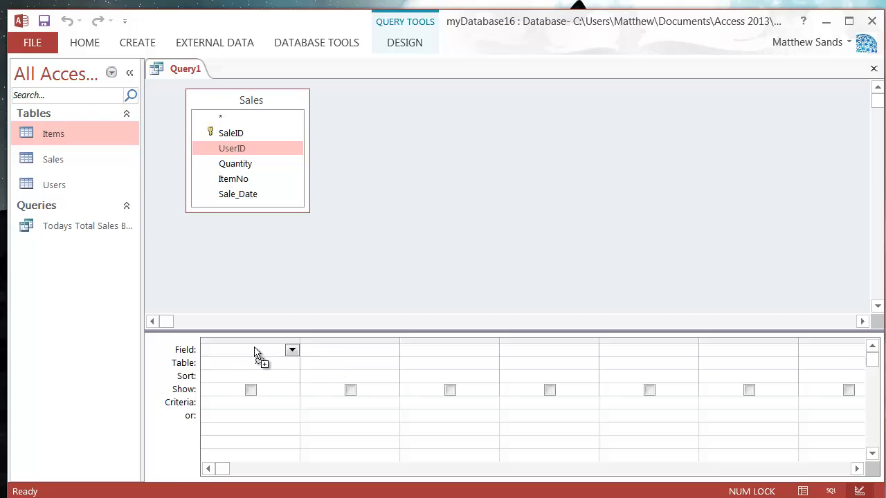
pyautogui.moveTo(251, 354)
pyautogui.mouseDown()
pyautogui.moveTo(261, 157)
pyautogui.moveTo(245, 354)
pyautogui.mouseUp()
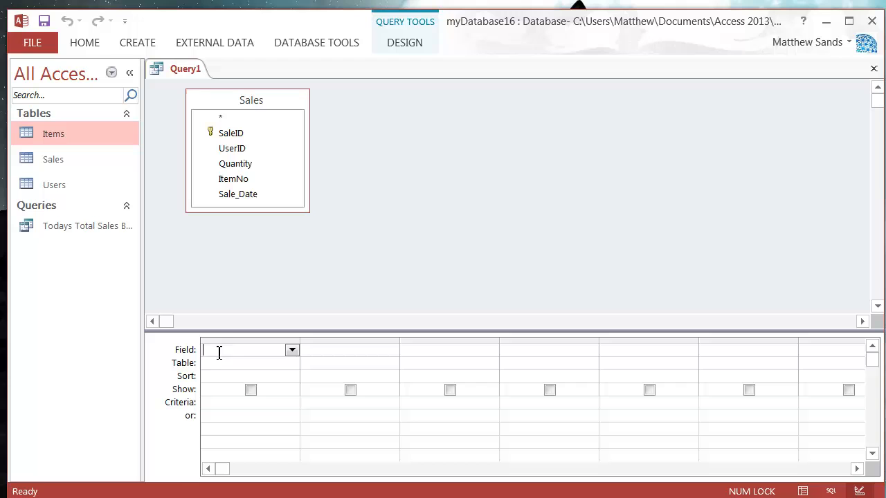
pyautogui.click(233, 349)
pyautogui.rightClick(225, 354)
# In the Expression Builder enter the alias 'Number of Items:' followed by the [Sales] table reference.
pyautogui.click(276, 462)
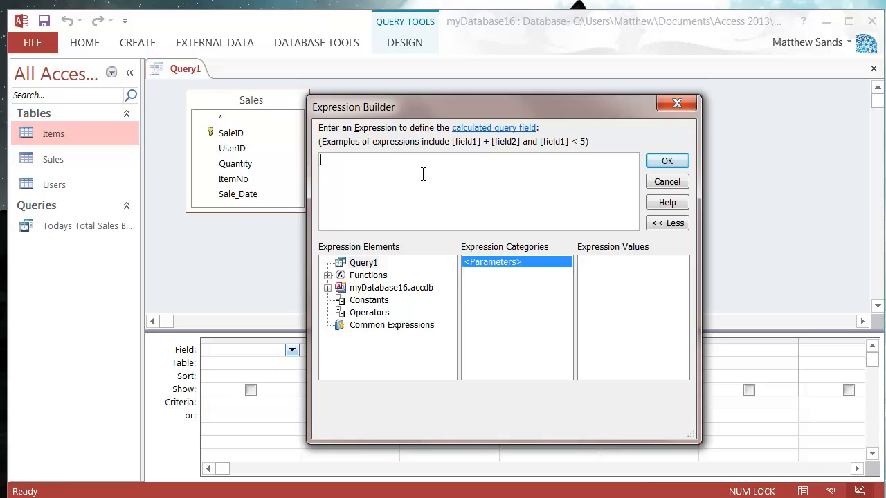
pyautogui.write('Quan')
pyautogui.press('BackSpace')
pyautogui.press('BackSpace')
pyautogui.press('BackSpace')
pyautogui.press('BackSpace')
pyautogui.write('Number')
pyautogui.write(' of ')
pyautogui.write('Items')
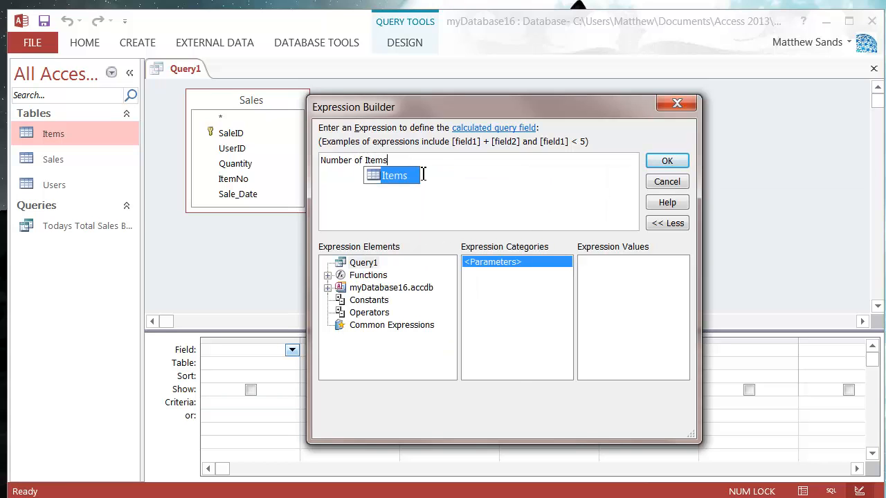
pyautogui.write(':')
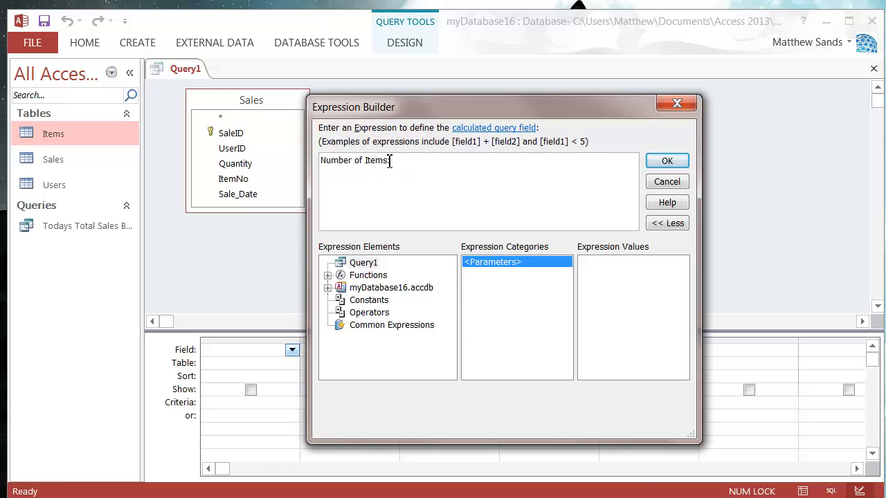
pyautogui.moveTo(388, 160); pyautogui.dragTo(317, 160)
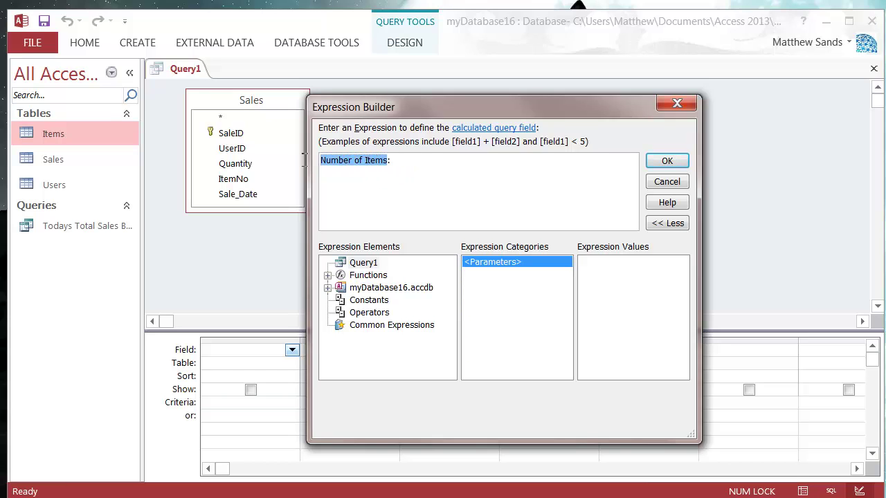
pyautogui.click(437, 161)
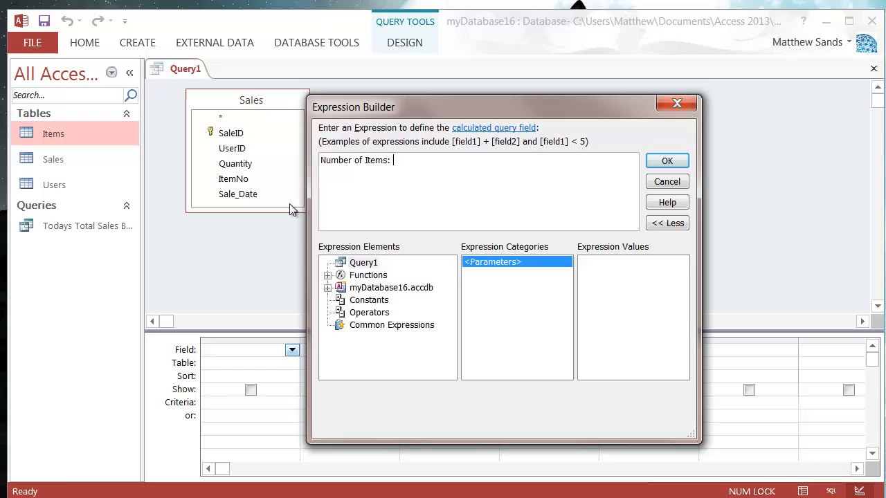
pyautogui.write('[')
pyautogui.write('Sales')
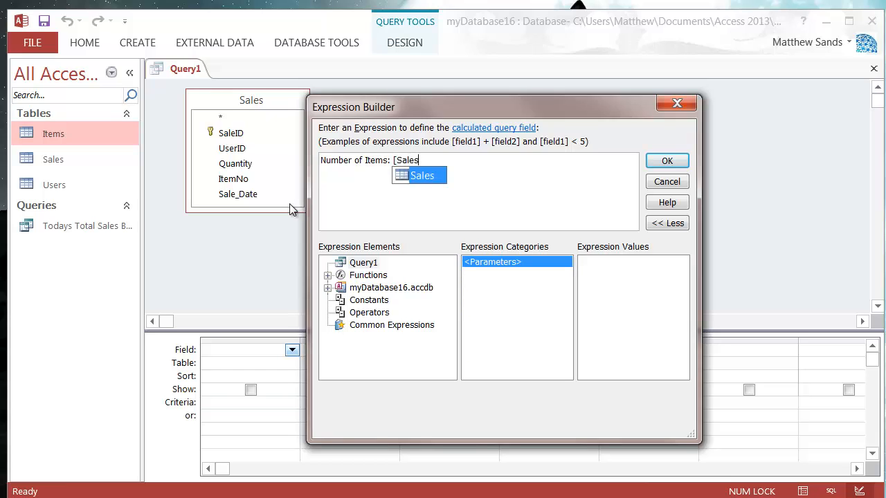
pyautogui.doubleClick(424, 177)
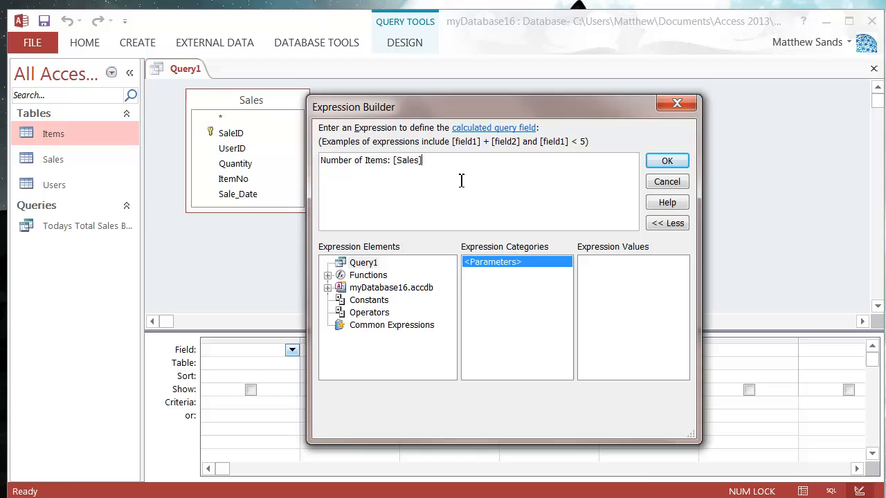
pyautogui.write('!')
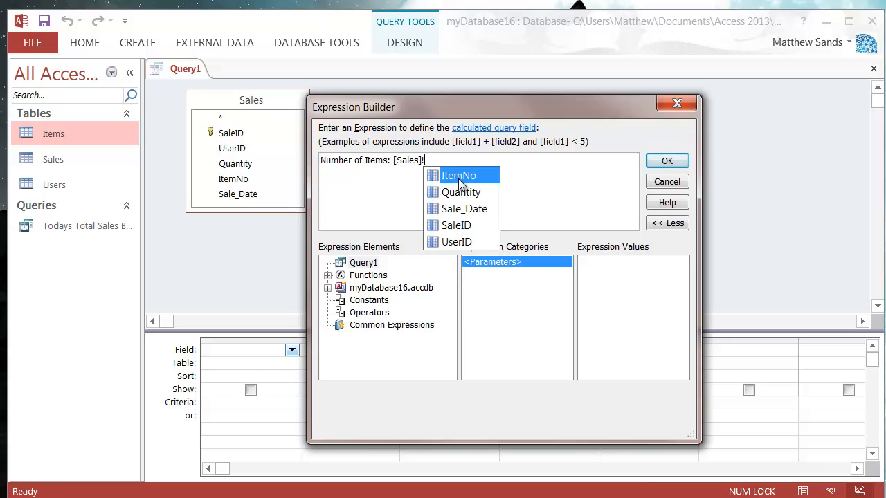
pyautogui.press('BackSpace')
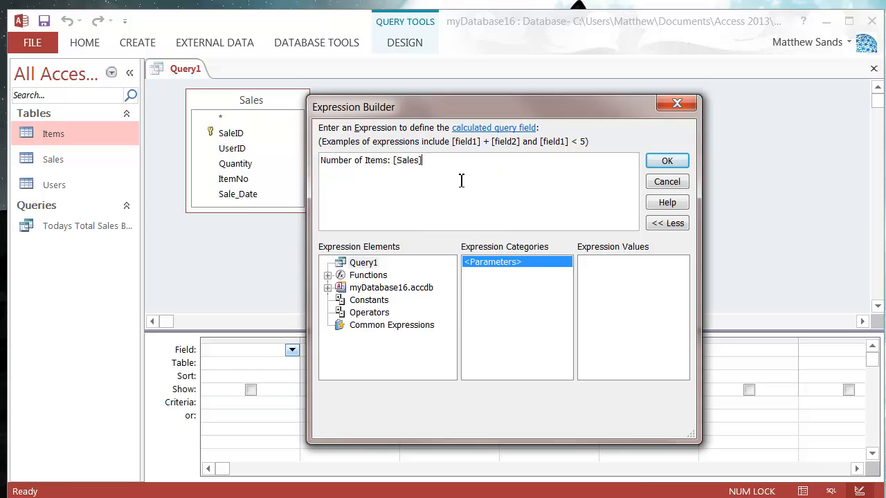
pyautogui.write('.')
pyautogui.press('BackSpace')
pyautogui.write('!')
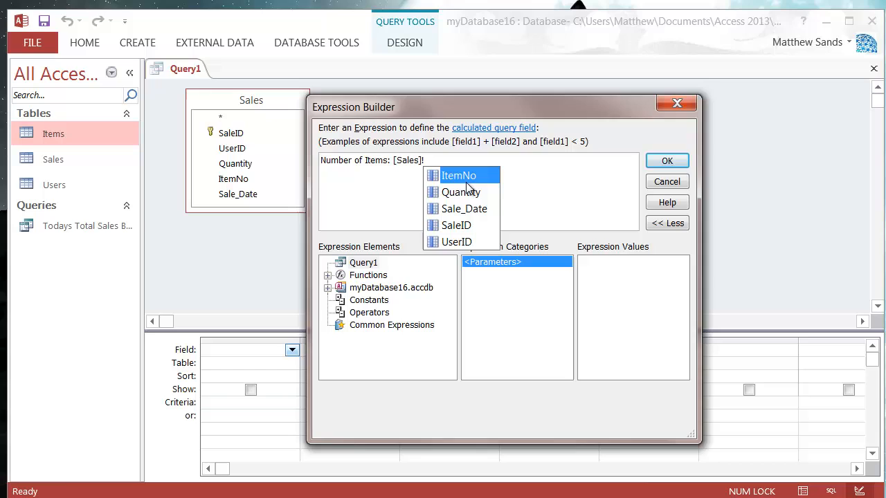
# Complete the expression as Number of Items: [Sales]![Quantity] and review the field reference.
pyautogui.click(458, 192)
pyautogui.click(462, 209)
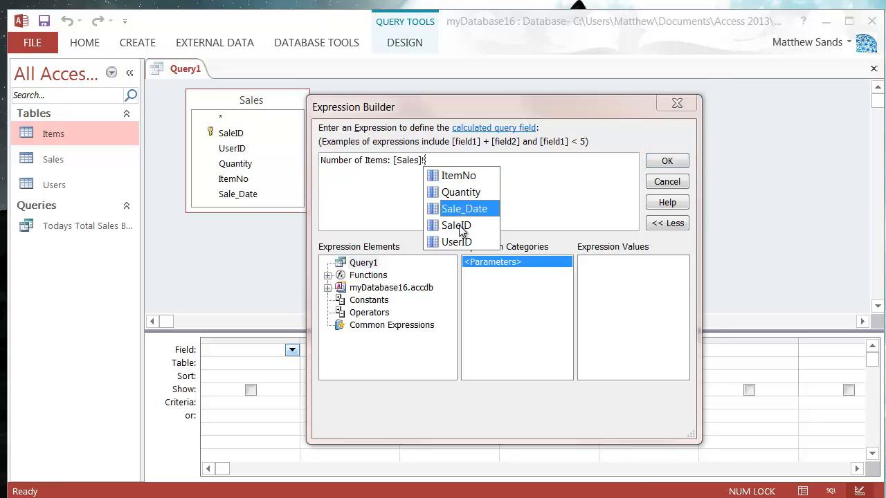
pyautogui.click(460, 227)
pyautogui.click(476, 211)
pyautogui.click(471, 194)
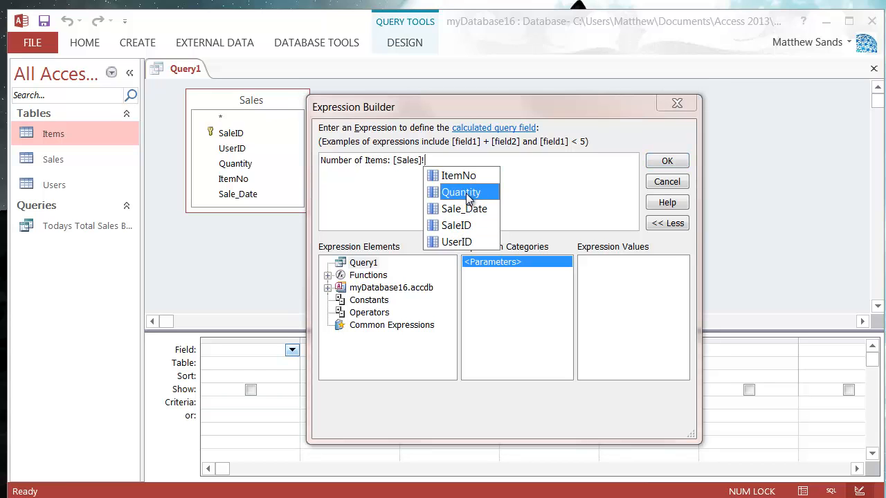
pyautogui.doubleClick(463, 192)
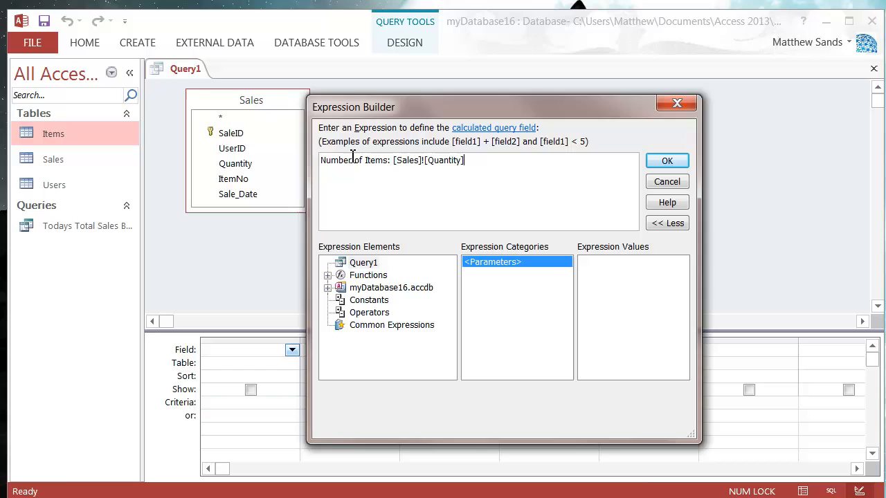
pyautogui.moveTo(321, 161); pyautogui.dragTo(521, 151)
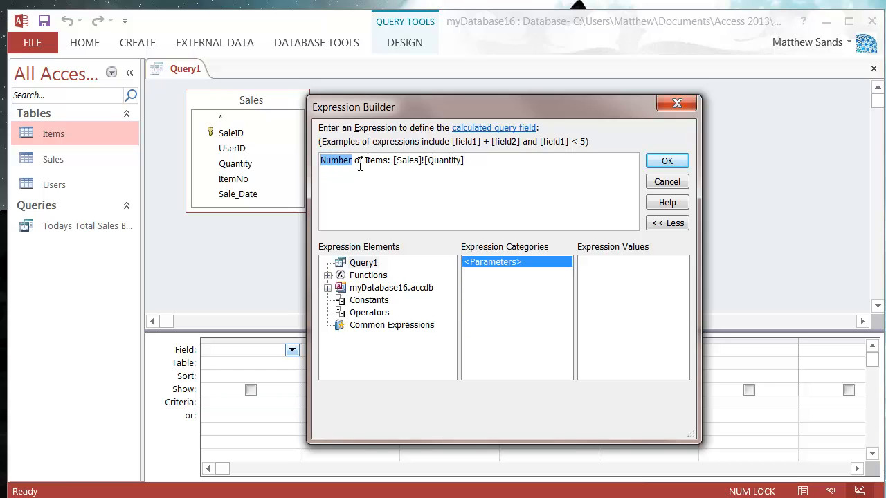
pyautogui.click(389, 162)
pyautogui.moveTo(502, 163); pyautogui.dragTo(393, 160)
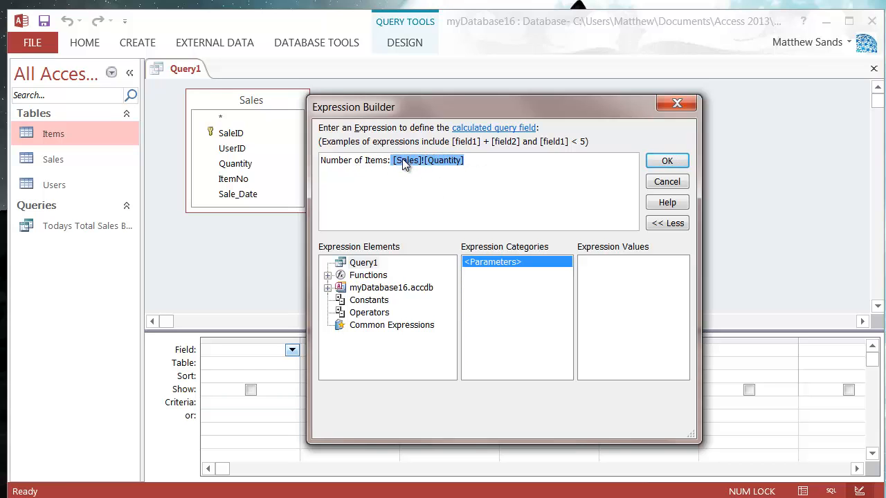
pyautogui.click(667, 161)
pyautogui.click(332, 349)
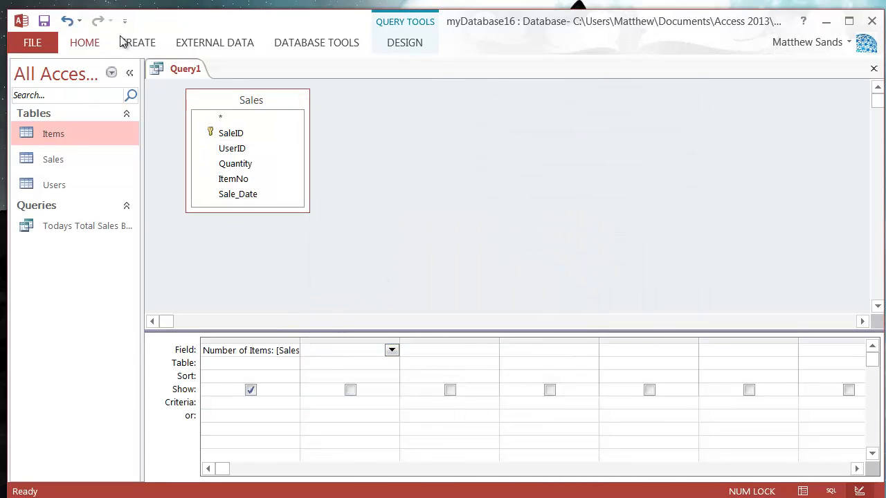
pyautogui.rightClick(186, 71)
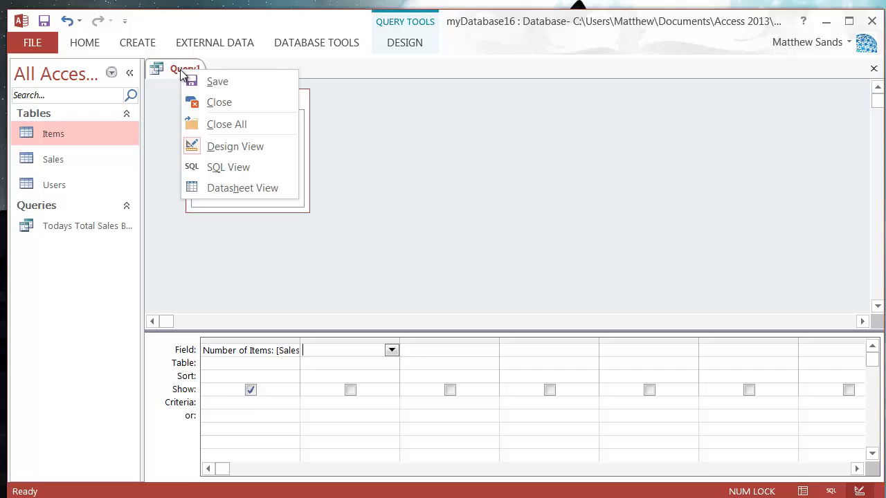
pyautogui.click(239, 188)
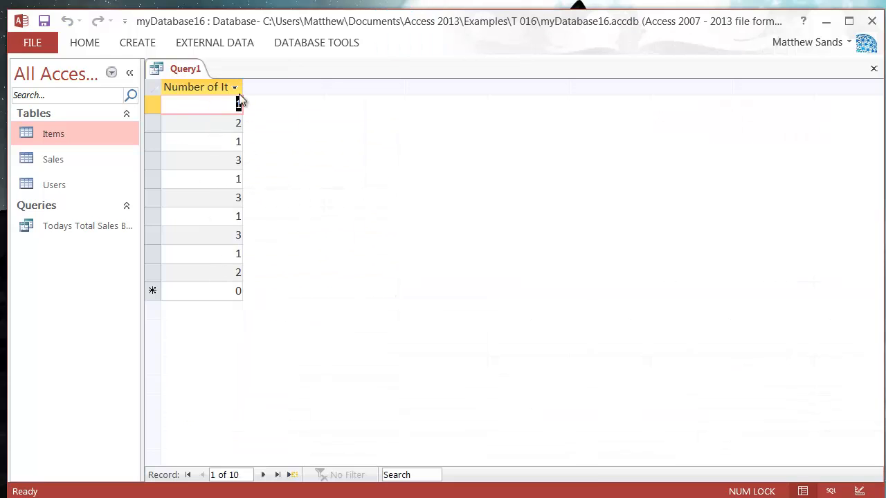
pyautogui.moveTo(243, 87); pyautogui.dragTo(329, 86)
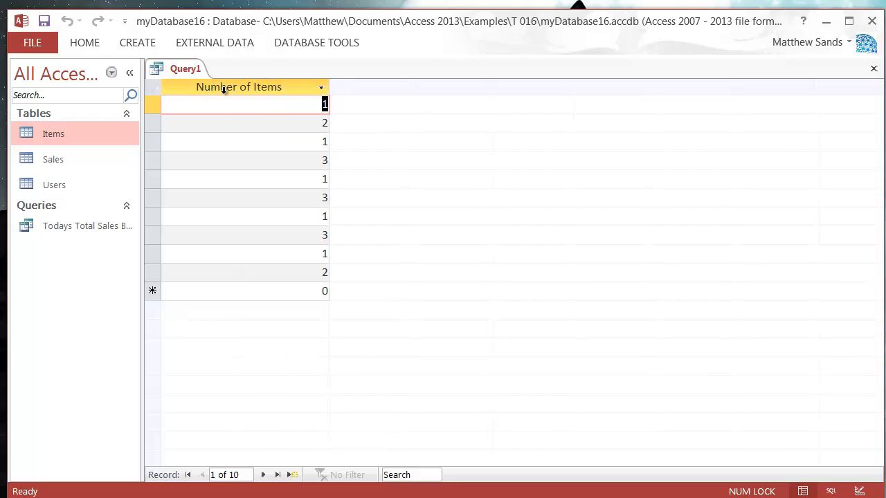
pyautogui.rightClick(179, 70)
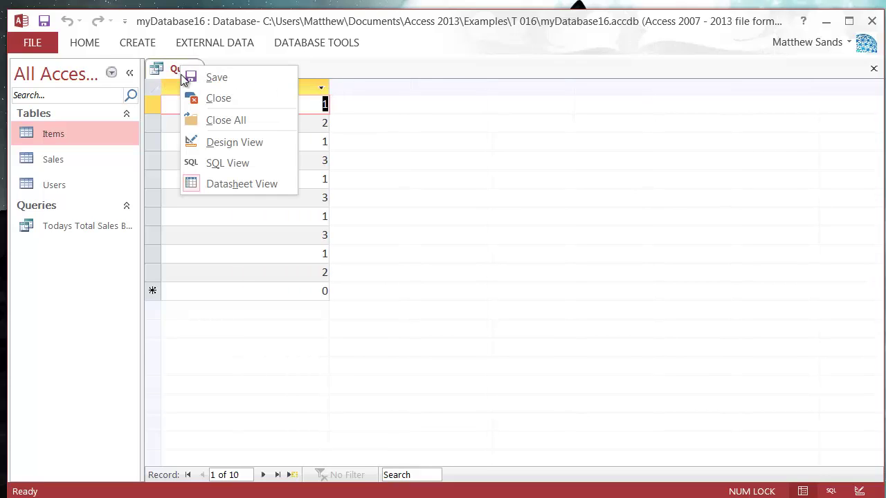
pyautogui.click(242, 146)
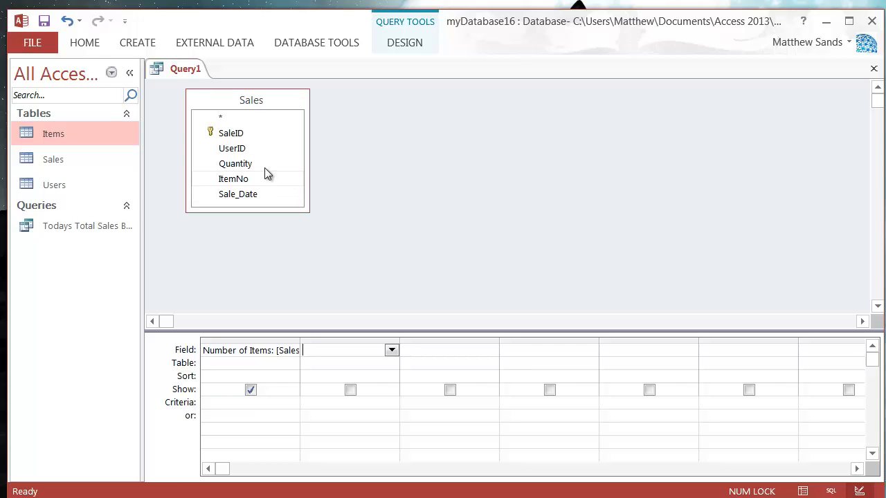
# Add SaleID and Sale_Date from Sales to the grid ahead of the Number of Items column.
pyautogui.click(231, 363)
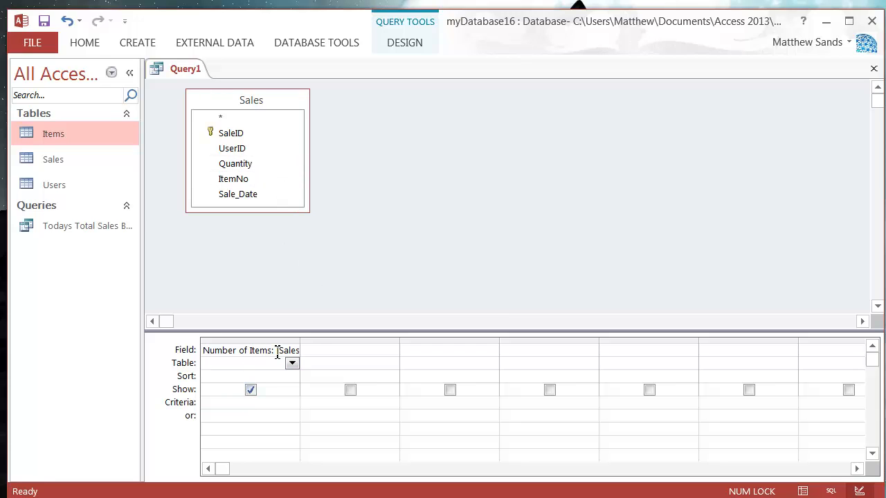
pyautogui.click(236, 350)
pyautogui.moveTo(299, 343); pyautogui.dragTo(382, 346)
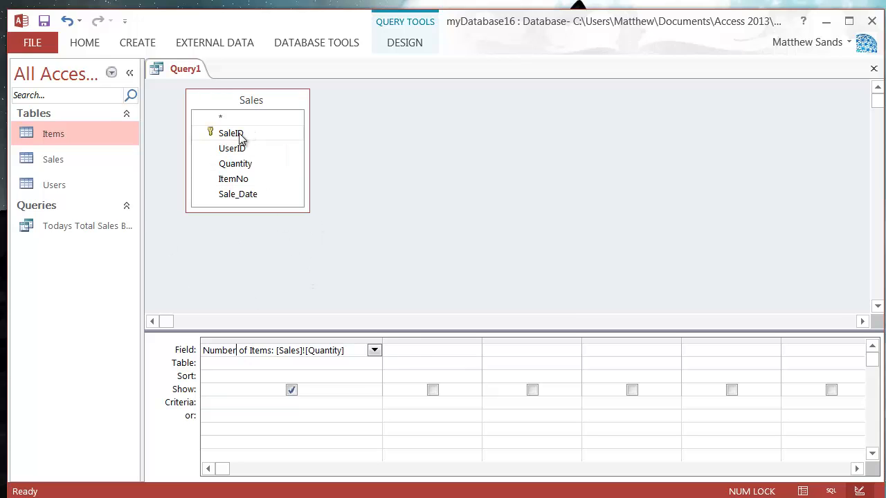
pyautogui.moveTo(241, 138)
pyautogui.mouseDown()
pyautogui.moveTo(408, 349)
pyautogui.moveTo(161, 334)
pyautogui.mouseUp()
pyautogui.click(430, 340)
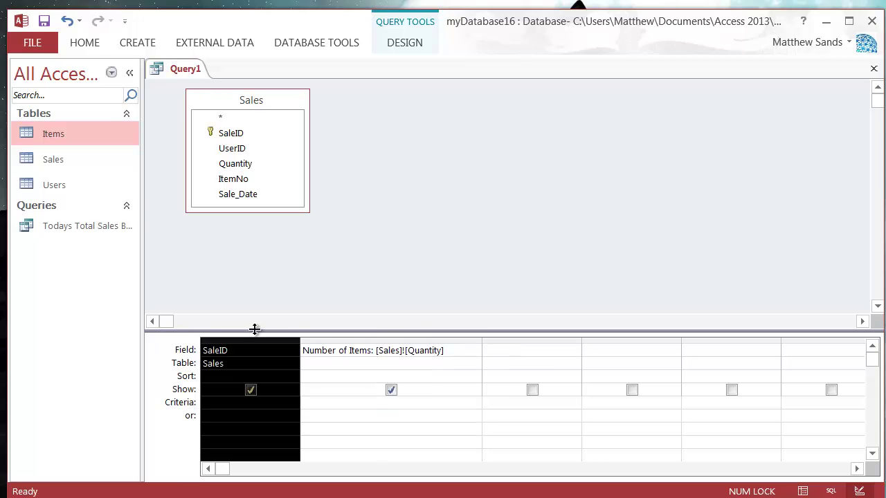
pyautogui.click(510, 360)
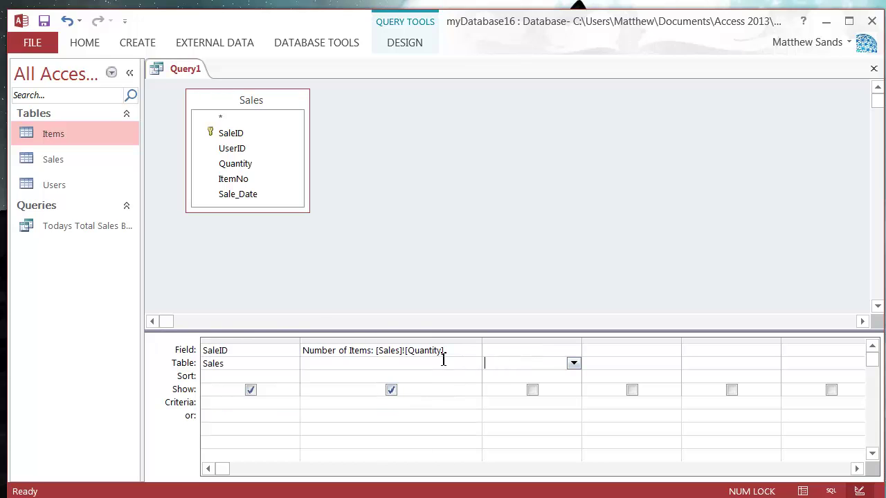
pyautogui.moveTo(247, 197)
pyautogui.mouseDown()
pyautogui.moveTo(528, 363)
pyautogui.moveTo(391, 342)
pyautogui.mouseUp()
pyautogui.click(523, 340)
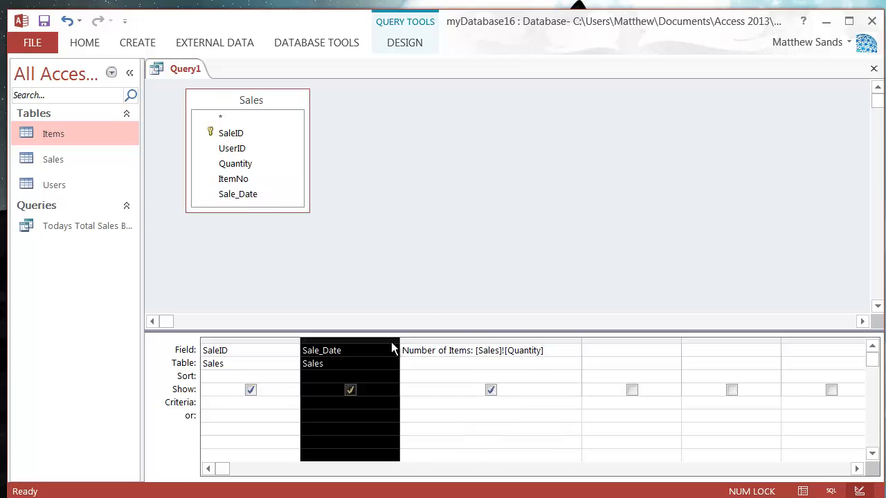
pyautogui.click(515, 350)
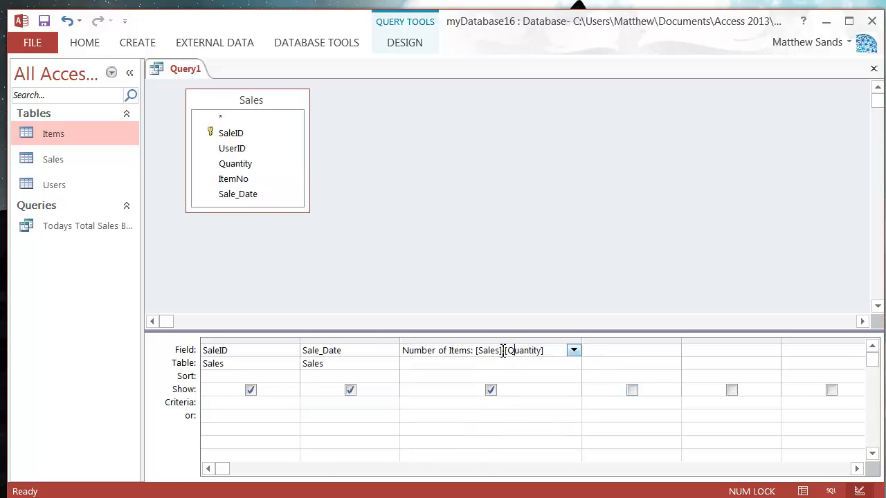
# Narrow the SaleID, Sale_Date and Number of Items grid columns to fit.
pyautogui.rightClick(470, 349)
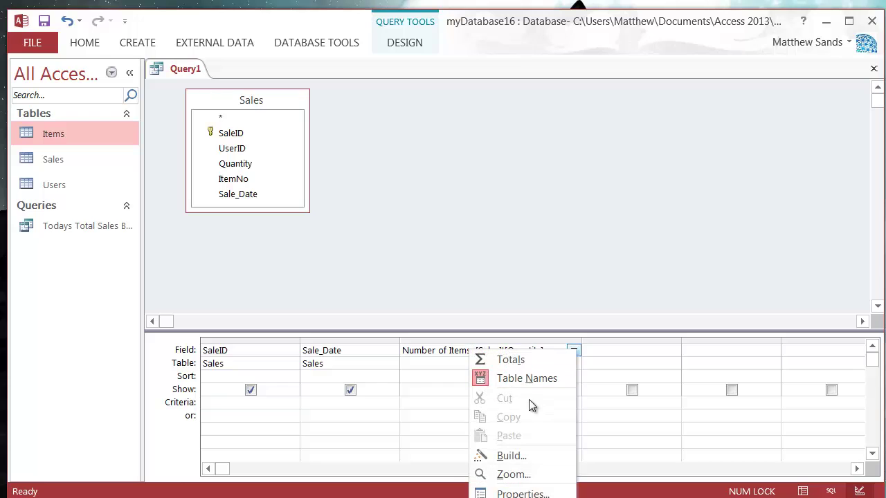
pyautogui.click(596, 350)
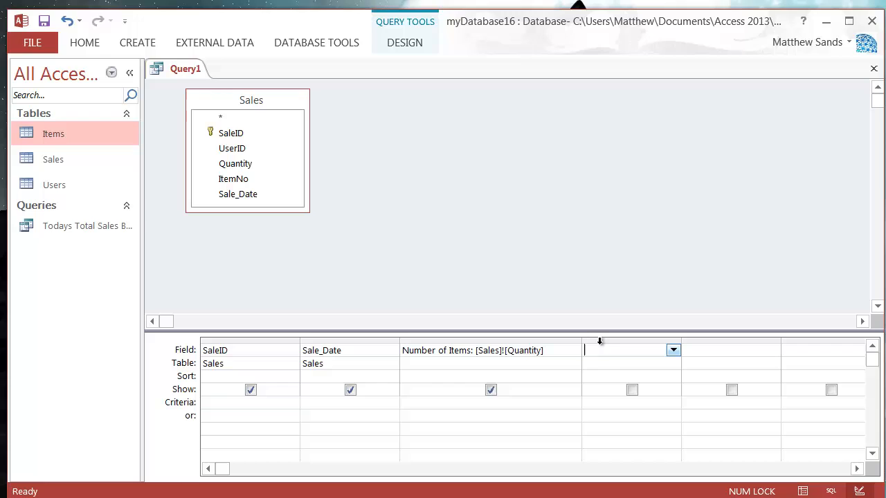
pyautogui.moveTo(581, 340); pyautogui.dragTo(475, 343)
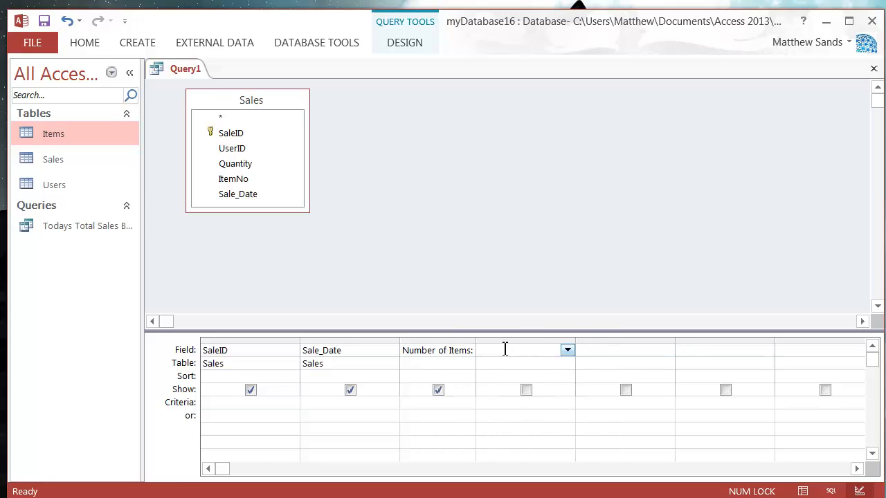
pyautogui.moveTo(400, 339)
pyautogui.mouseDown()
pyautogui.moveTo(346, 340)
pyautogui.moveTo(362, 337)
pyautogui.mouseUp()
pyautogui.moveTo(299, 340); pyautogui.dragTo(248, 339)
pyautogui.rightClick(411, 350)
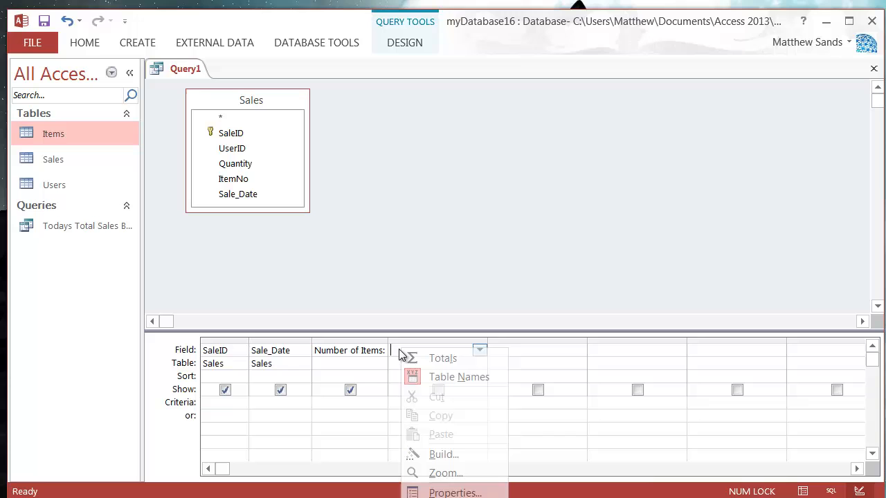
pyautogui.click(464, 455)
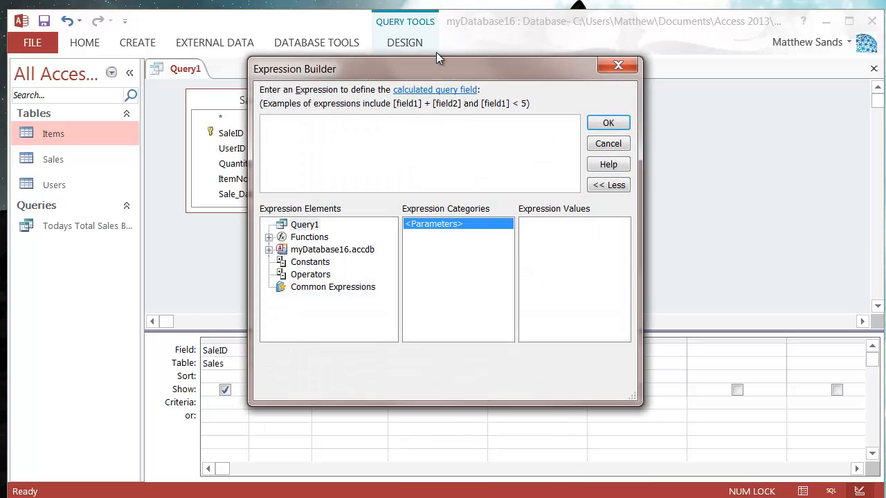
pyautogui.moveTo(444, 72); pyautogui.dragTo(563, 209)
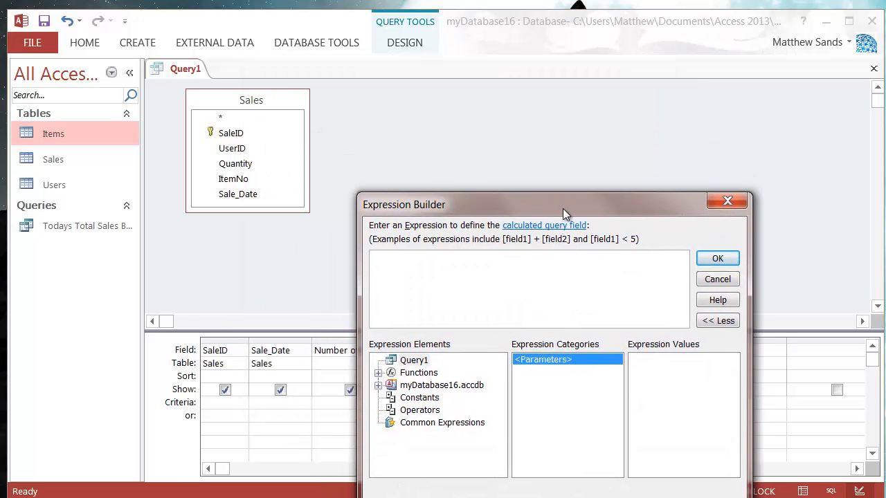
pyautogui.write('Sale B')
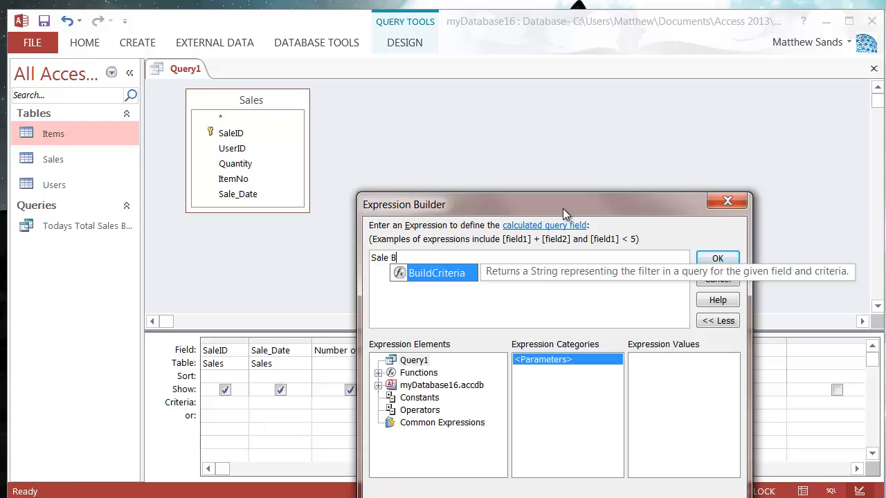
pyautogui.press('BackSpace')
pyautogui.write('Value:')
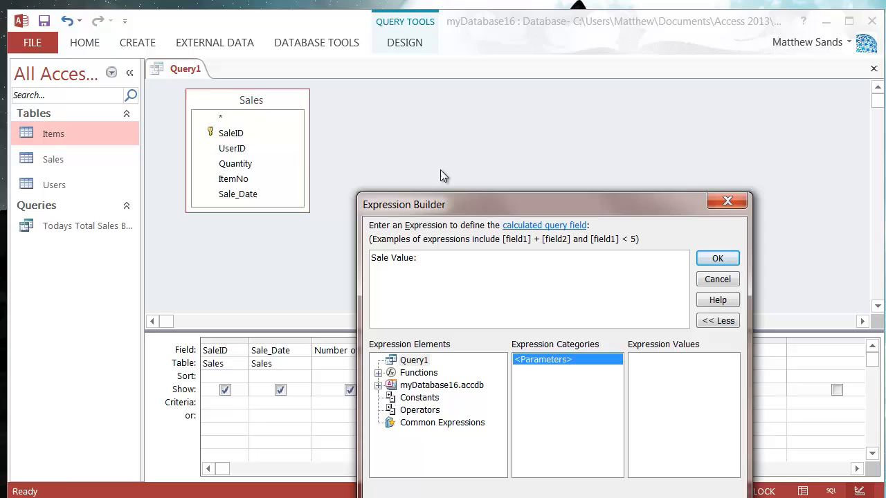
pyautogui.moveTo(465, 203); pyautogui.dragTo(494, 135)
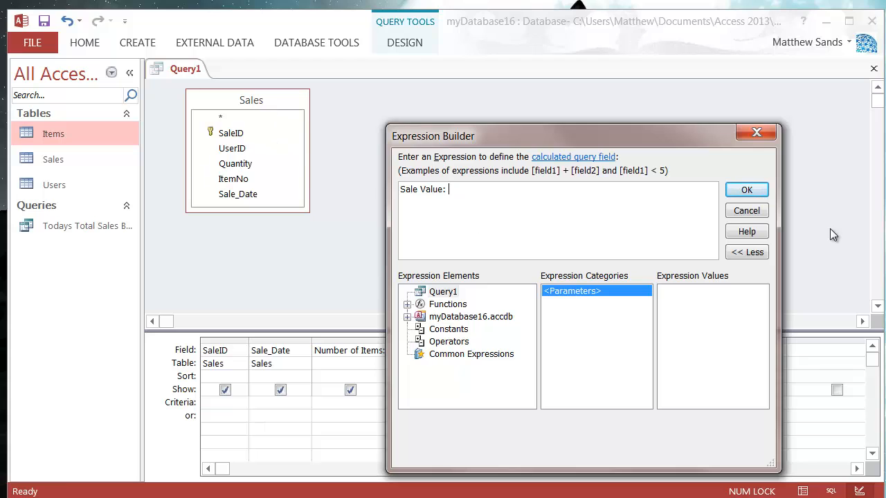
pyautogui.click(735, 210)
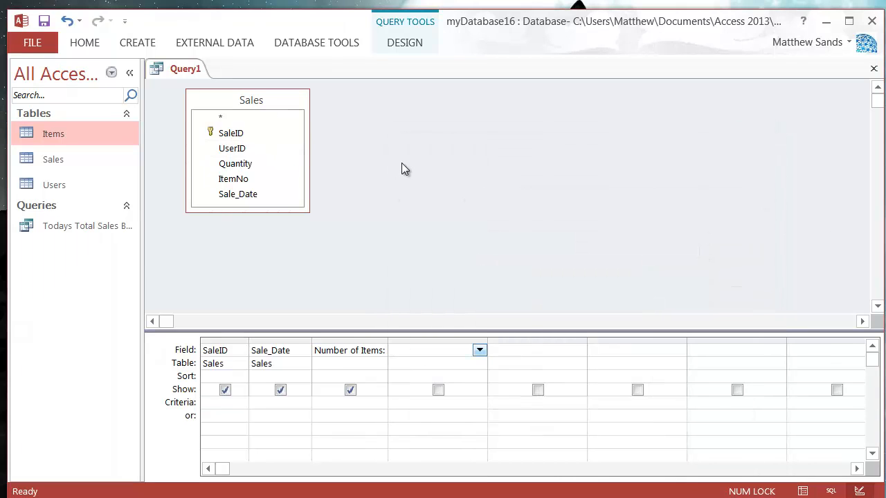
# Add the Items table to the query via Show Table and enlarge its field list box.
pyautogui.rightClick(401, 163)
pyautogui.click(473, 215)
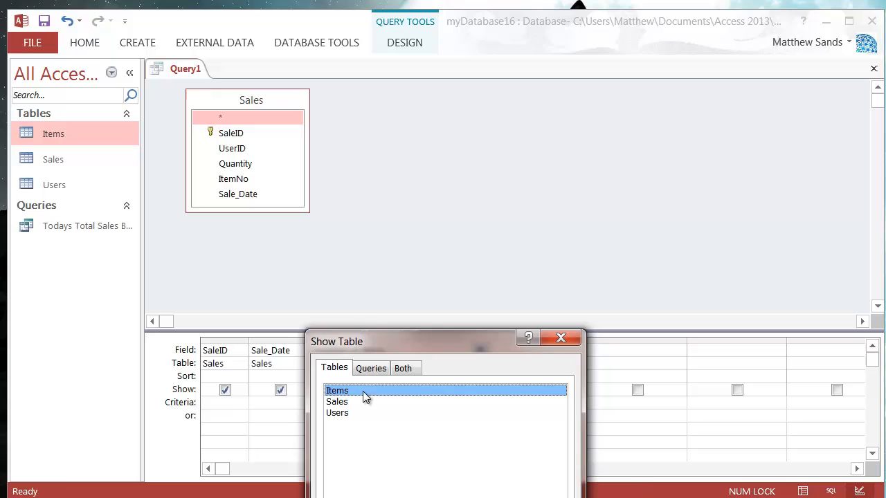
pyautogui.doubleClick(362, 391)
pyautogui.moveTo(456, 338)
pyautogui.mouseDown()
pyautogui.moveTo(520, 242)
pyautogui.moveTo(536, 197)
pyautogui.mouseUp()
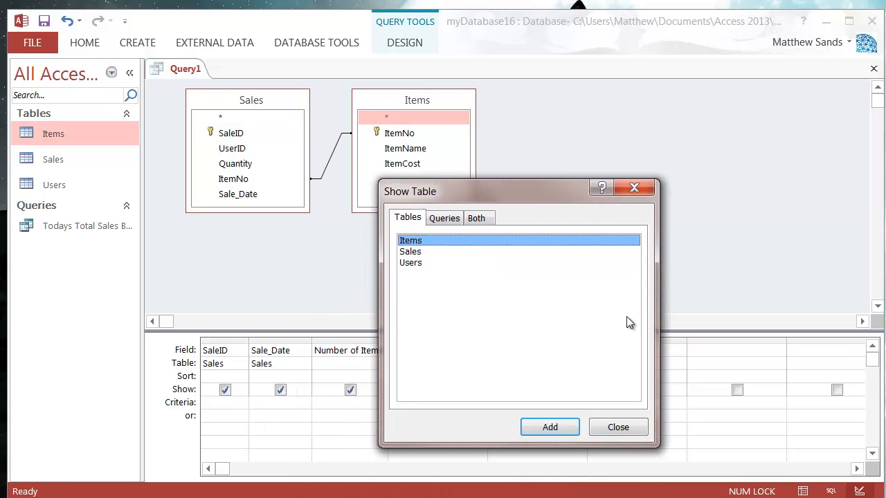
pyautogui.click(627, 425)
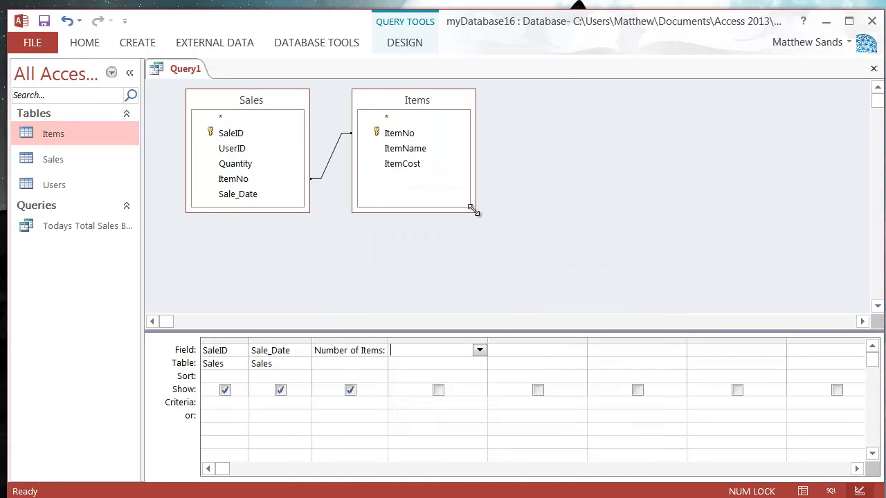
pyautogui.moveTo(475, 213); pyautogui.dragTo(485, 229)
# Bring up the shortcut menu on the empty Field cell after Number of Items.
pyautogui.rightClick(424, 346)
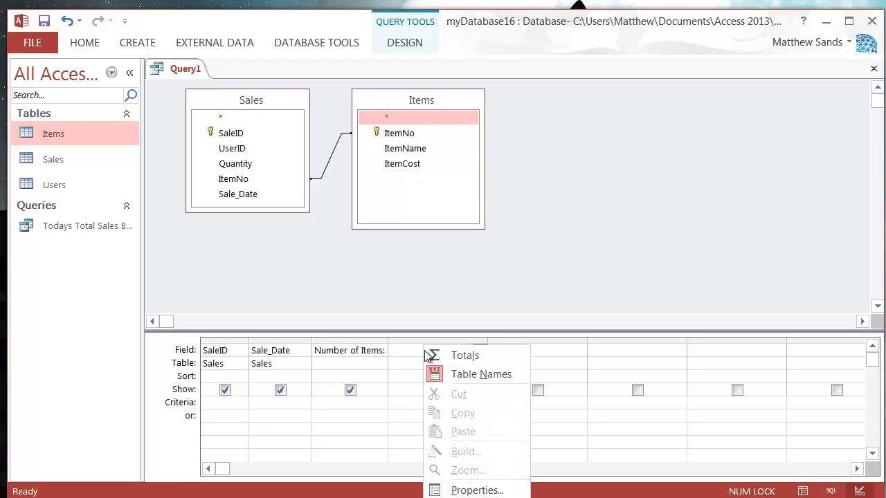
pyautogui.click(418, 355)
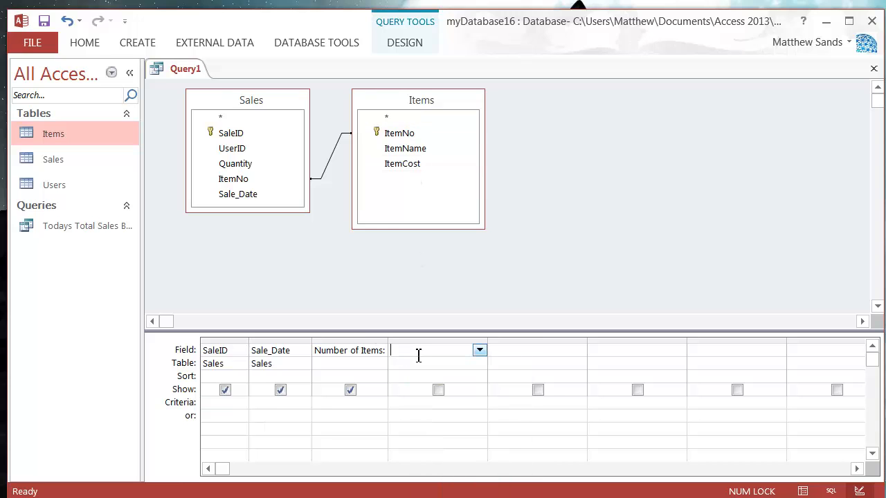
pyautogui.rightClick(420, 353)
# Build and confirm the field Sales Value: [Sales]![Quantity] * [Items]![ItemCost].
pyautogui.click(479, 461)
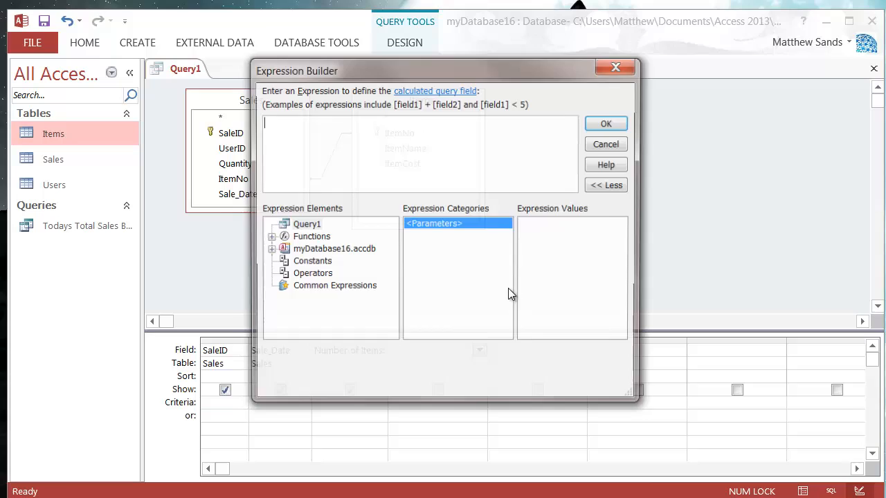
pyautogui.moveTo(392, 70); pyautogui.dragTo(622, 129)
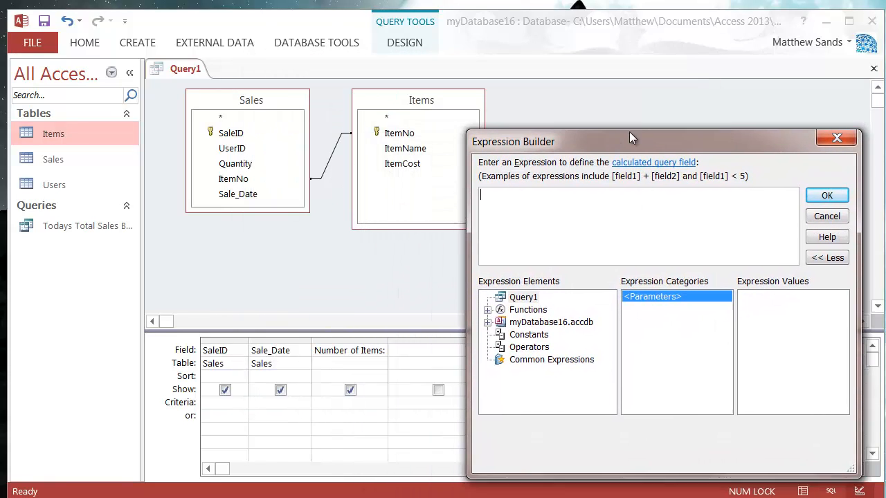
pyautogui.write('Sales ')
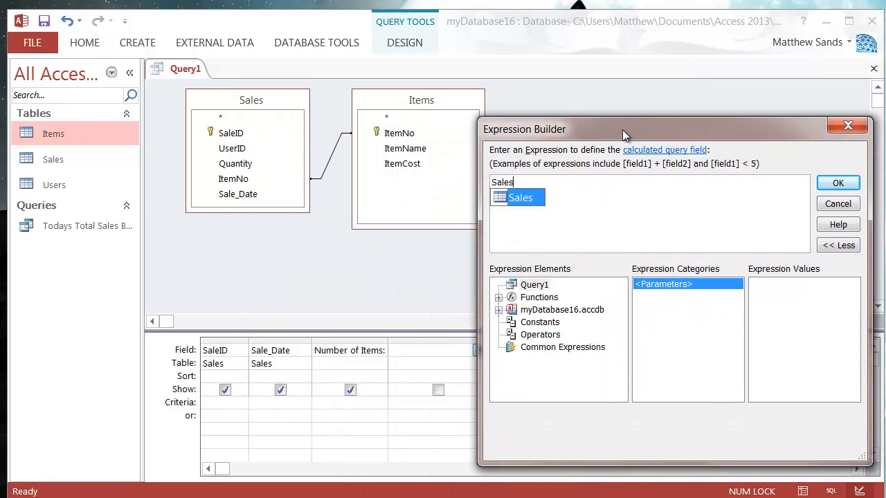
pyautogui.write('Value: ')
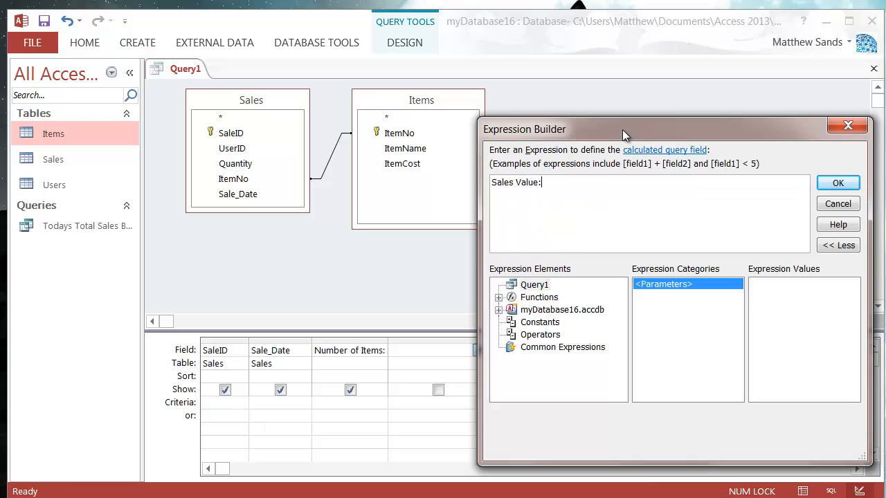
pyautogui.write('S')
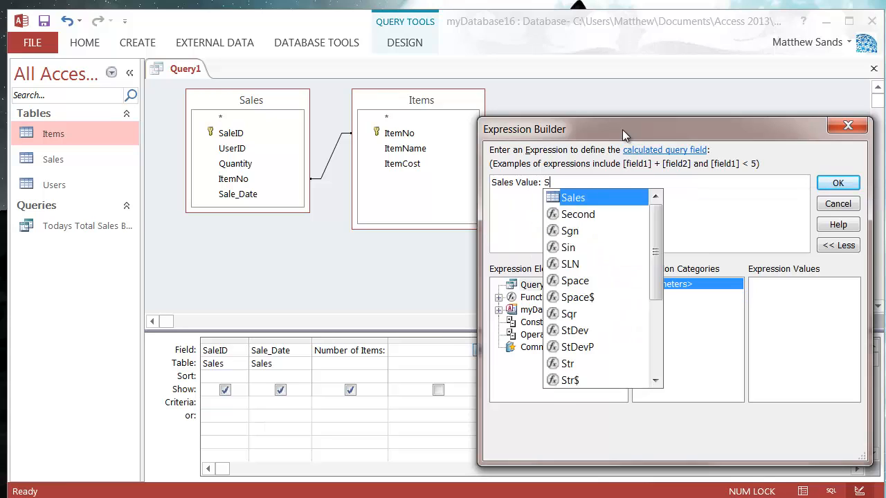
pyautogui.write('ales')
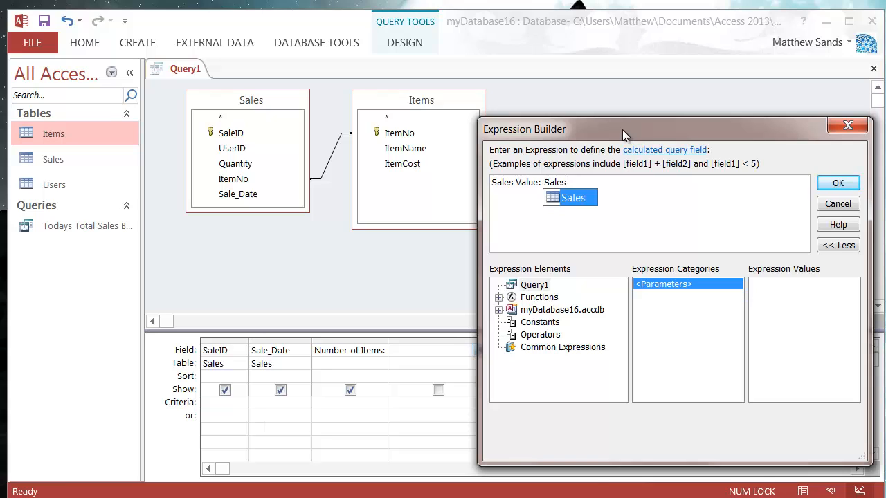
pyautogui.doubleClick(579, 199)
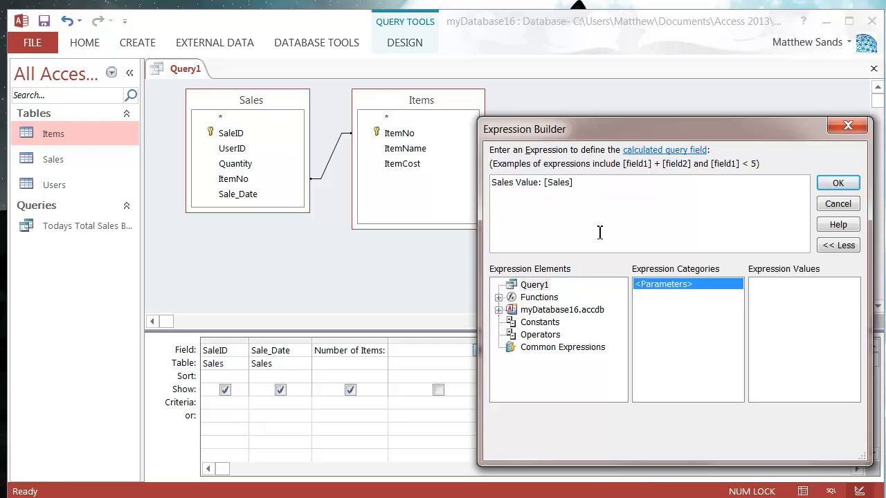
pyautogui.write('!')
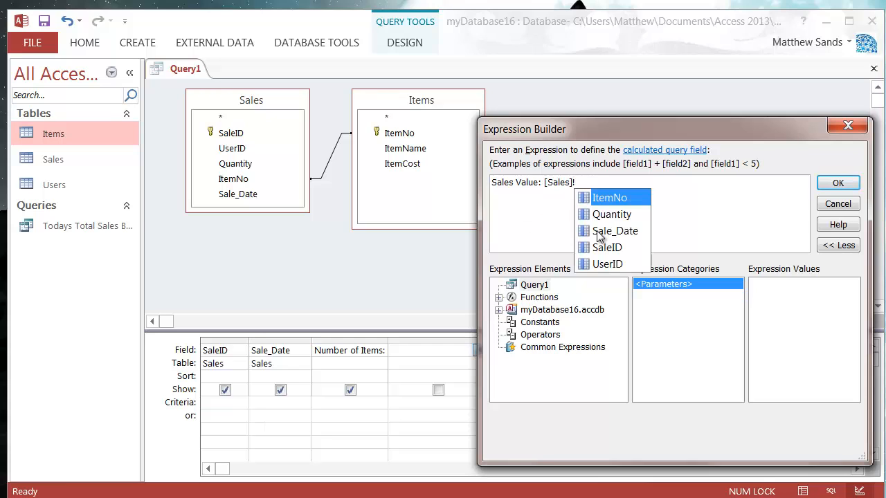
pyautogui.doubleClick(626, 214)
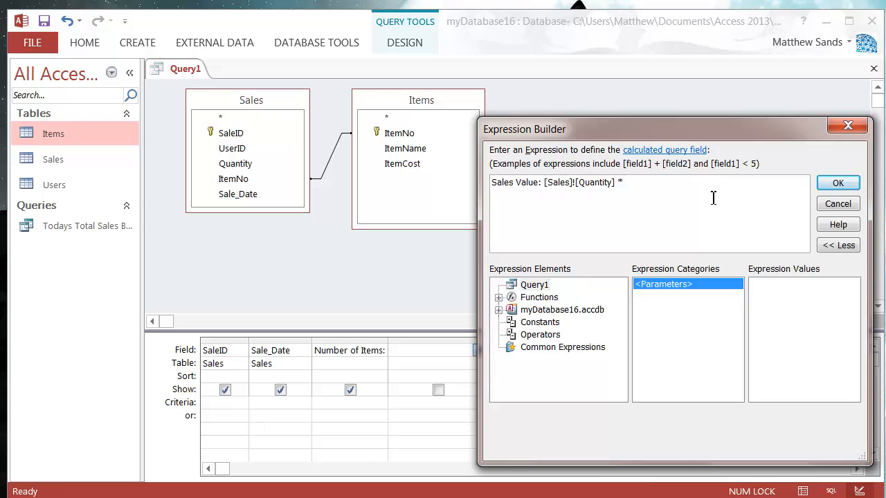
pyautogui.write('Item')
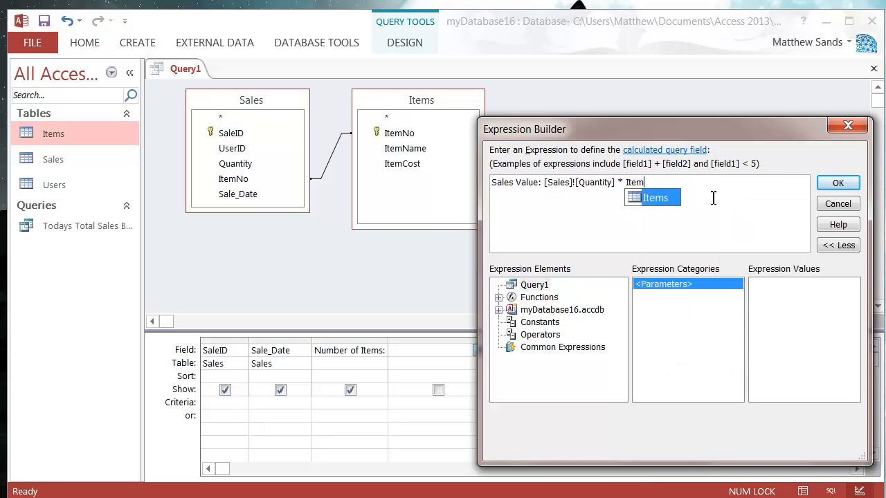
pyautogui.press('Tab')
pyautogui.write('!')
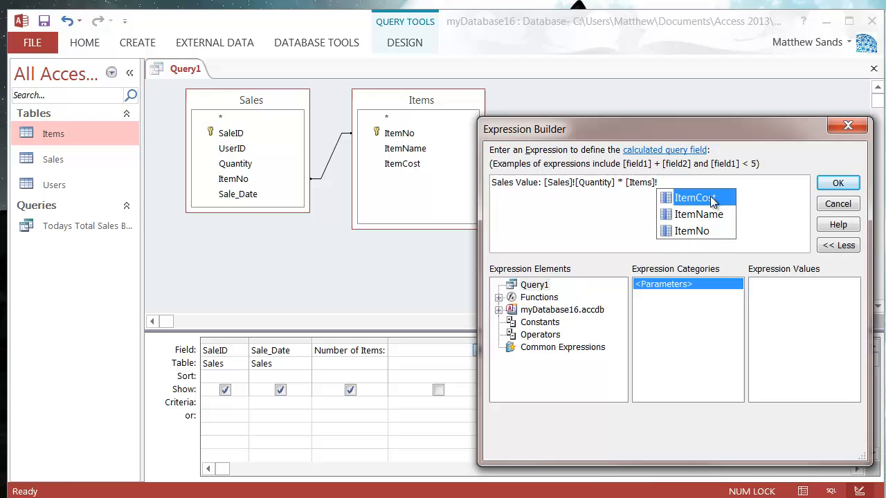
pyautogui.press('Tab')
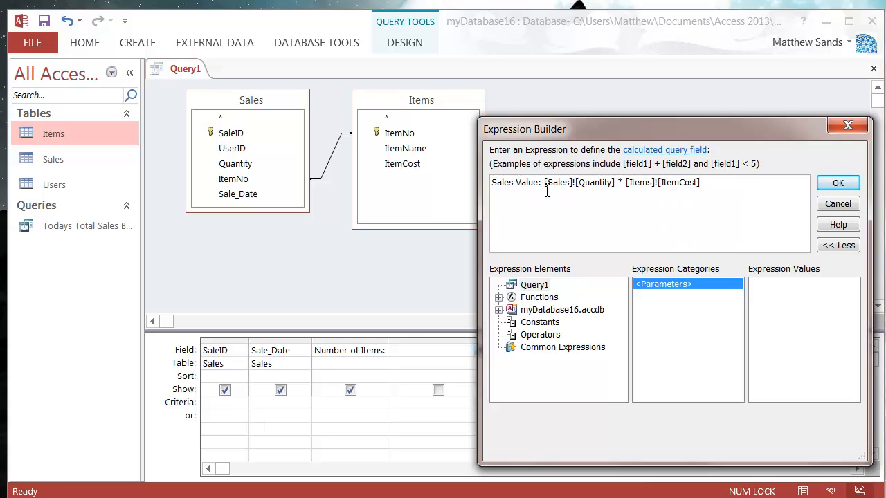
pyautogui.moveTo(540, 184)
pyautogui.mouseDown()
pyautogui.moveTo(492, 184)
pyautogui.moveTo(708, 190)
pyautogui.mouseUp()
pyautogui.click(726, 192)
pyautogui.click(839, 183)
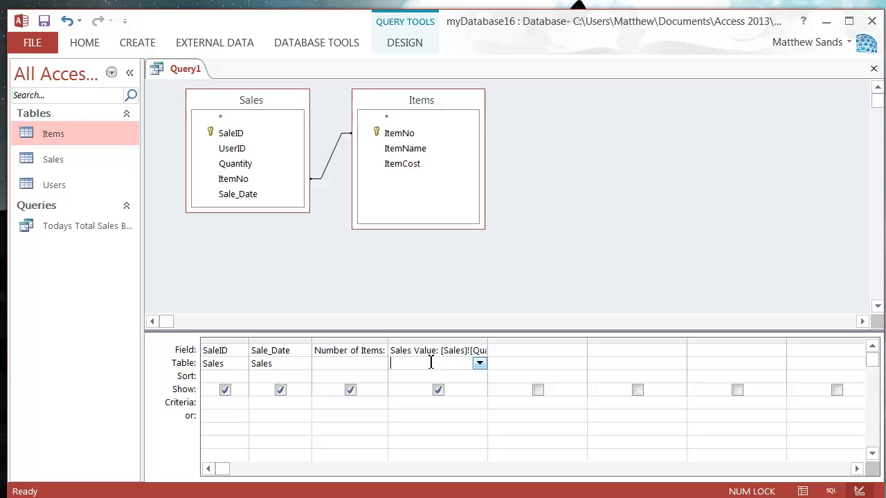
# Add ItemCost from Items before Sales Value and bring up the Query1 tab's view menu.
pyautogui.moveTo(403, 164)
pyautogui.mouseDown()
pyautogui.moveTo(540, 351)
pyautogui.moveTo(533, 338)
pyautogui.moveTo(424, 338)
pyautogui.mouseUp()
pyautogui.click(538, 338)
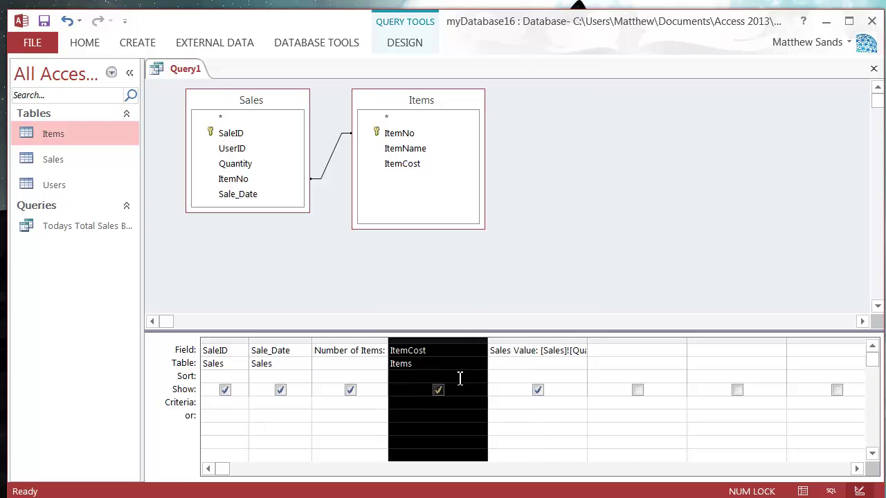
pyautogui.click(551, 368)
pyautogui.rightClick(184, 70)
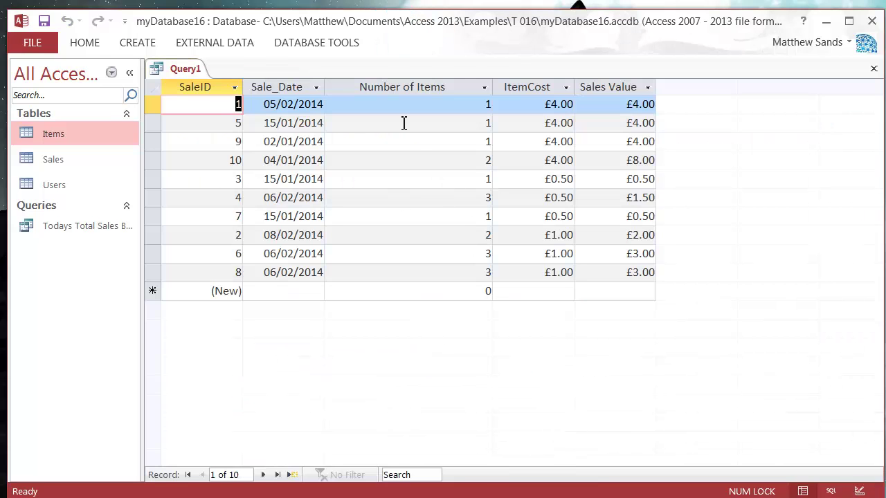
pyautogui.click(404, 123)
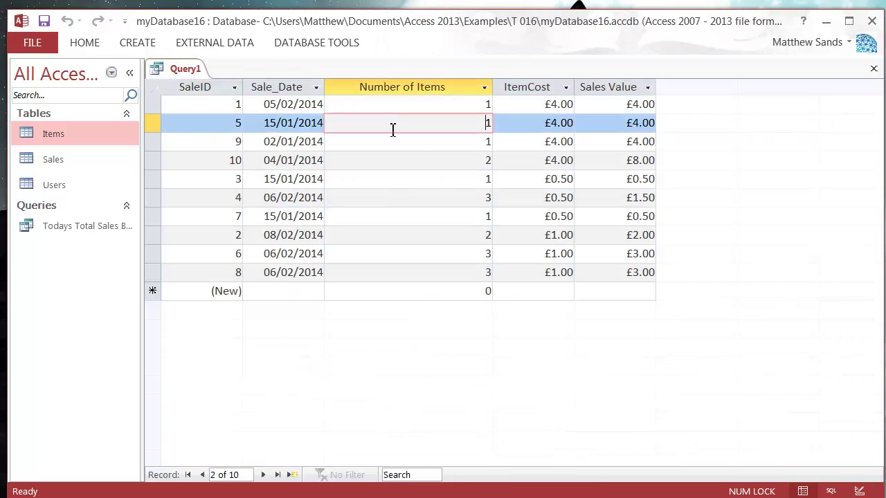
pyautogui.click(459, 161)
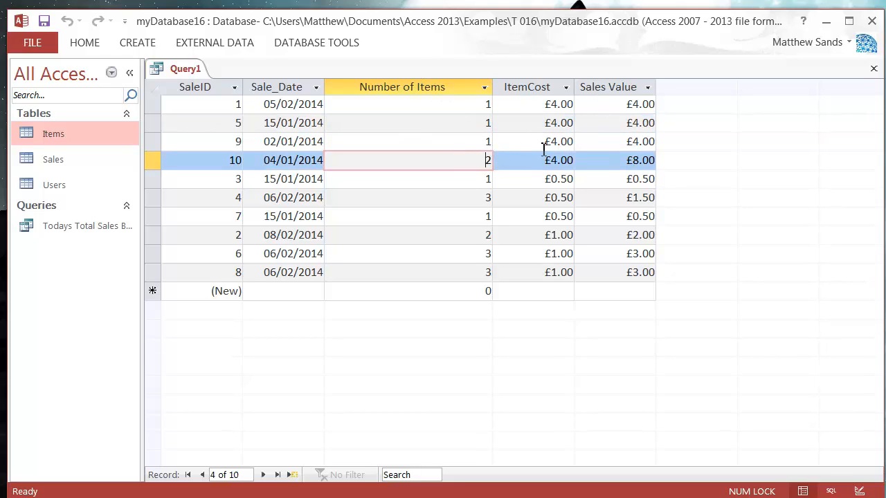
pyautogui.press('Tab')
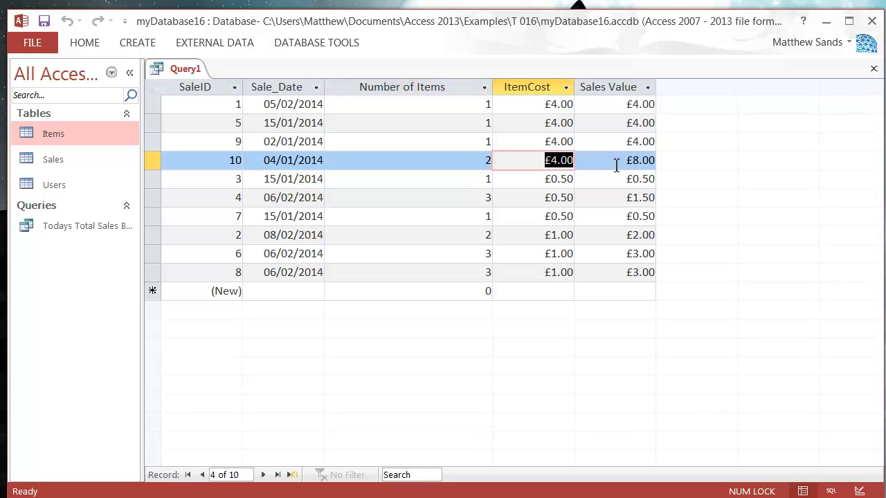
pyautogui.press('Tab')
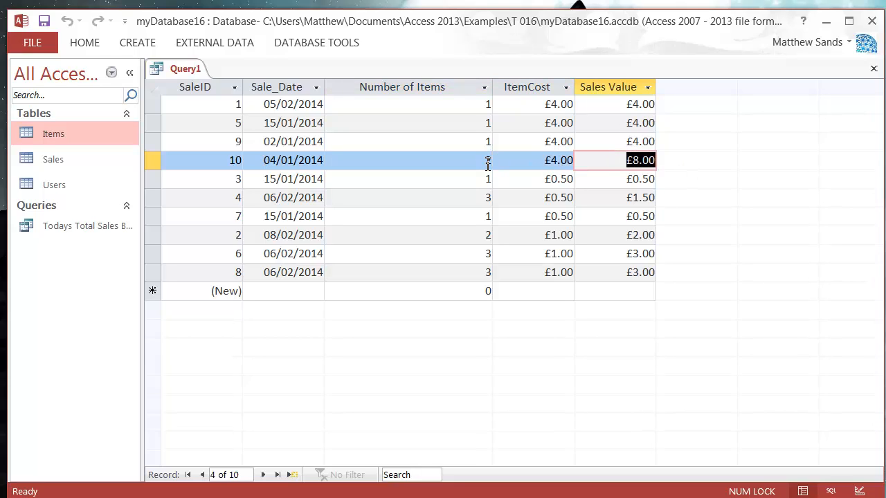
pyautogui.click(619, 142)
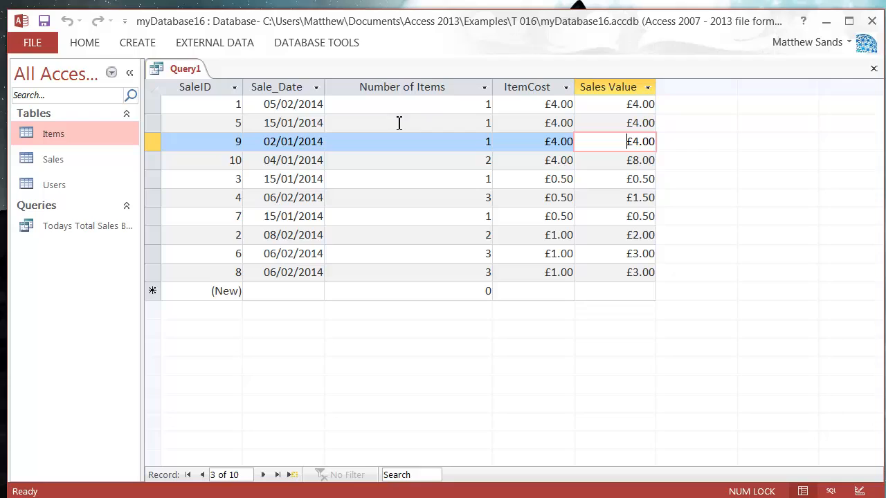
pyautogui.rightClick(175, 69)
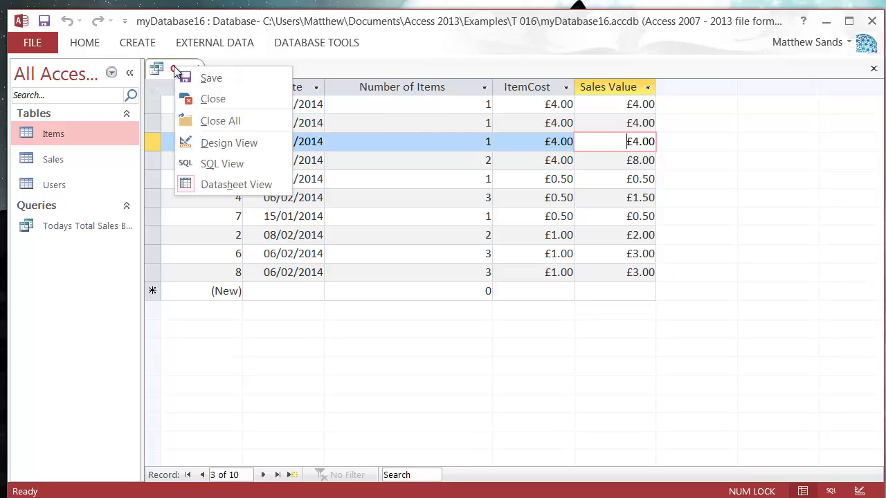
# Switch the query back to Design View and narrow the Items table box.
pyautogui.click(243, 143)
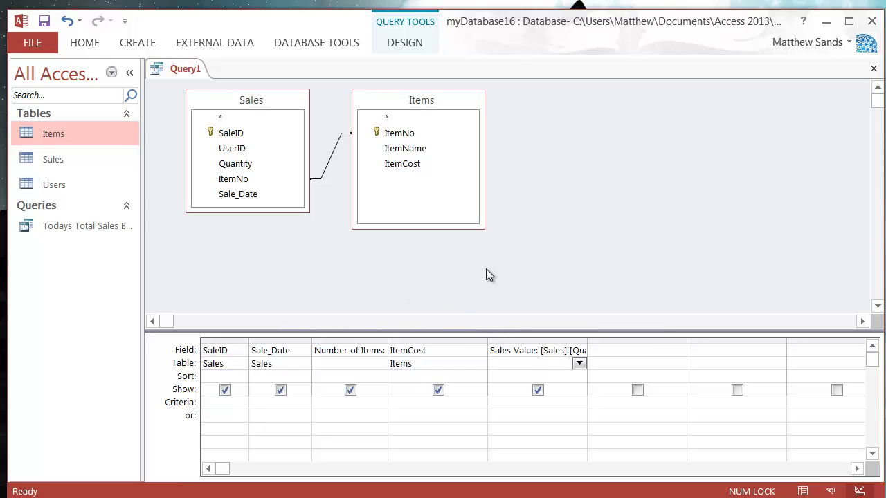
pyautogui.moveTo(485, 159); pyautogui.dragTo(453, 161)
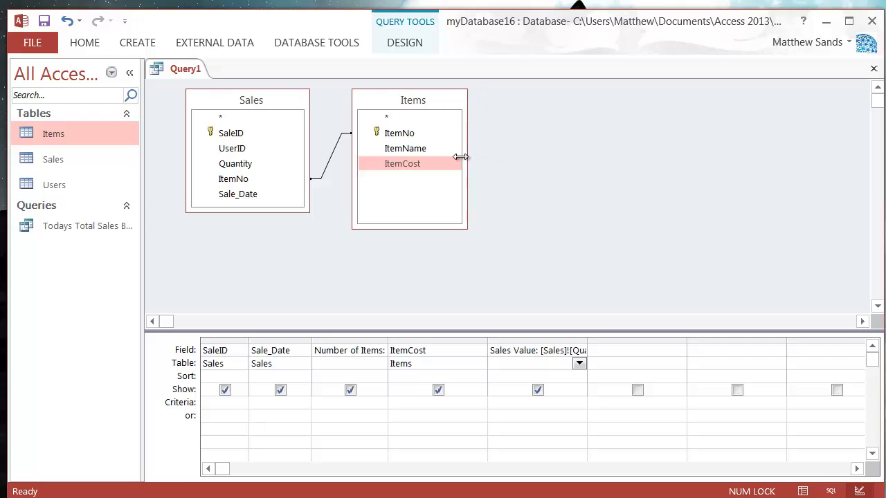
pyautogui.click(586, 236)
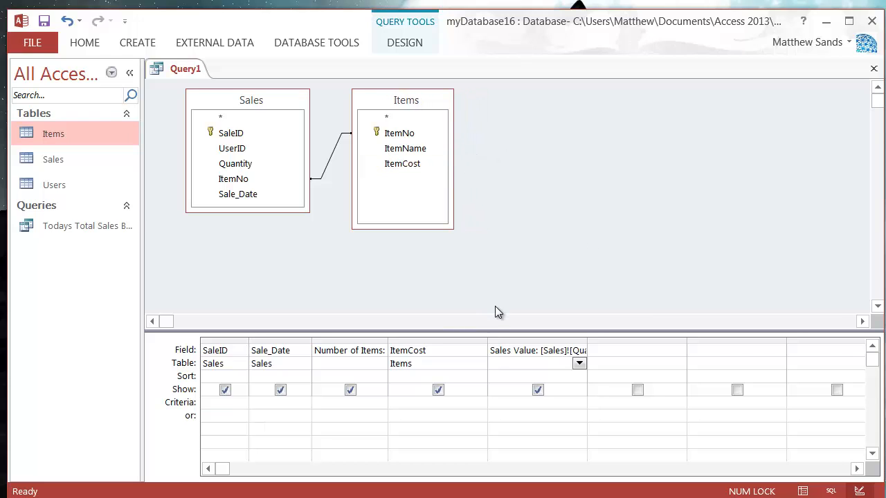